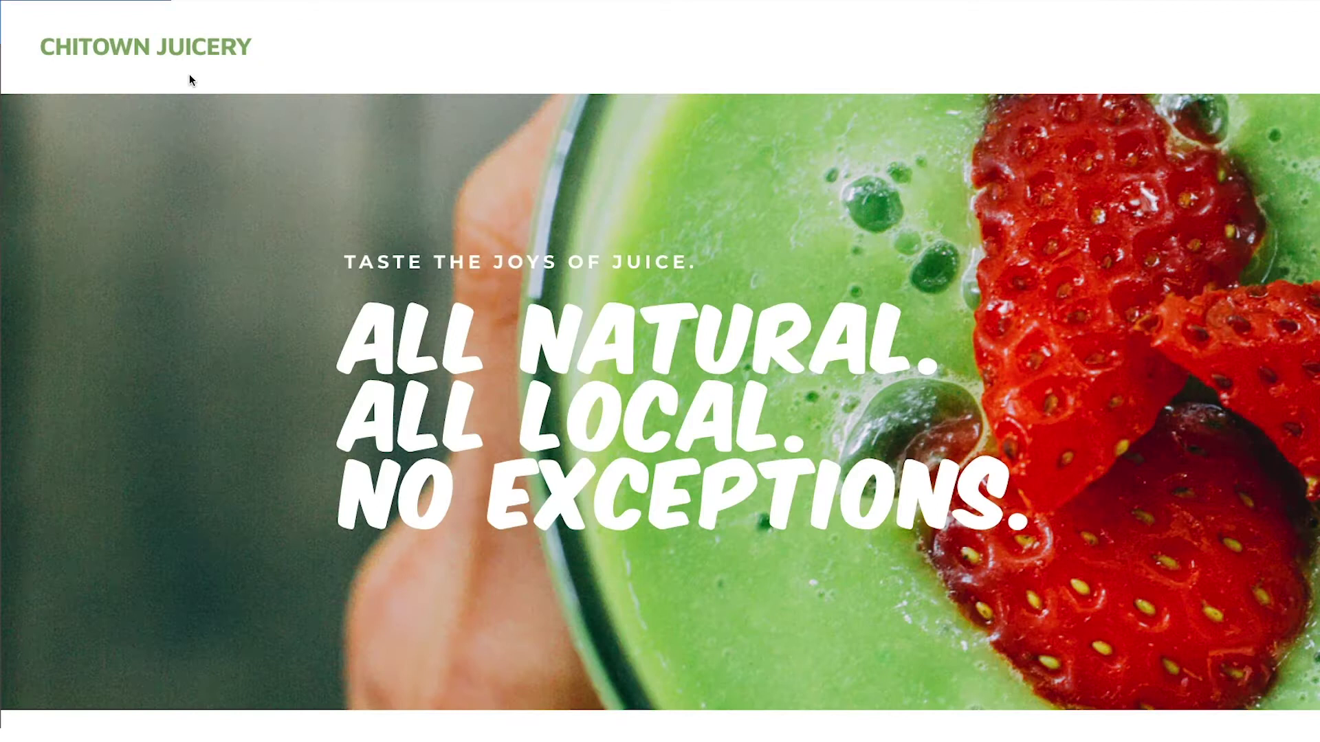
scroll(189, 79, "down", 4)
scroll(189, 79, "down", 3)
scroll(188, 80, "down", 5)
scroll(188, 79, "down", 3)
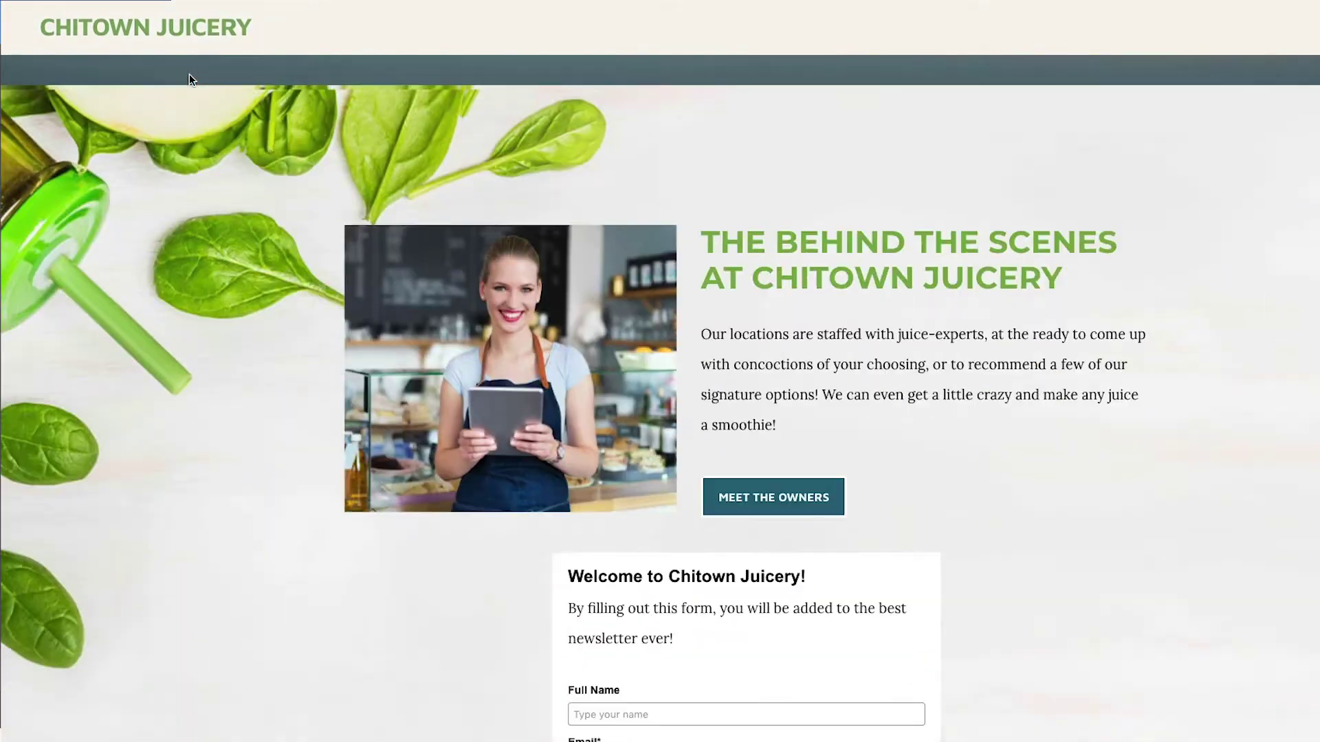
scroll(189, 79, "down", 2)
Step: Submit the newsletter form with saved name and email and the 'No fruits - veggies only' fruit base
left_click(605, 505)
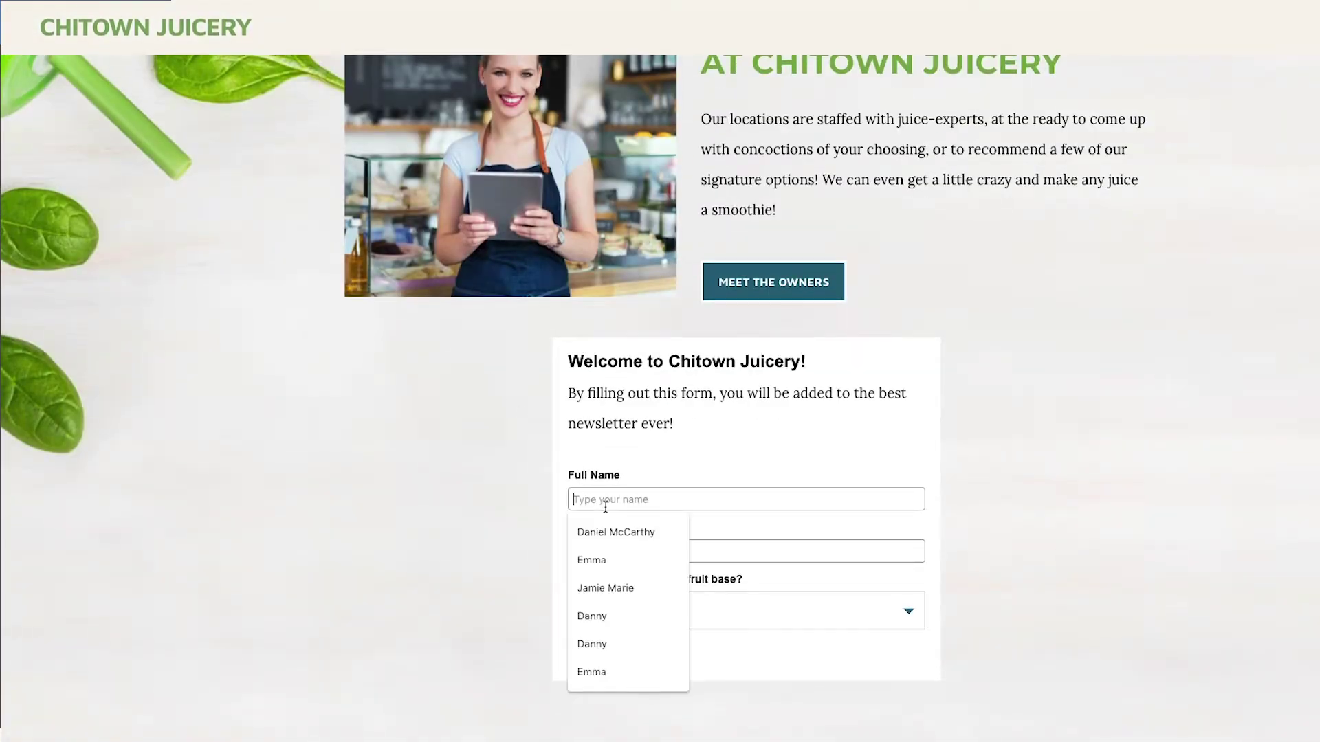
left_click(604, 554)
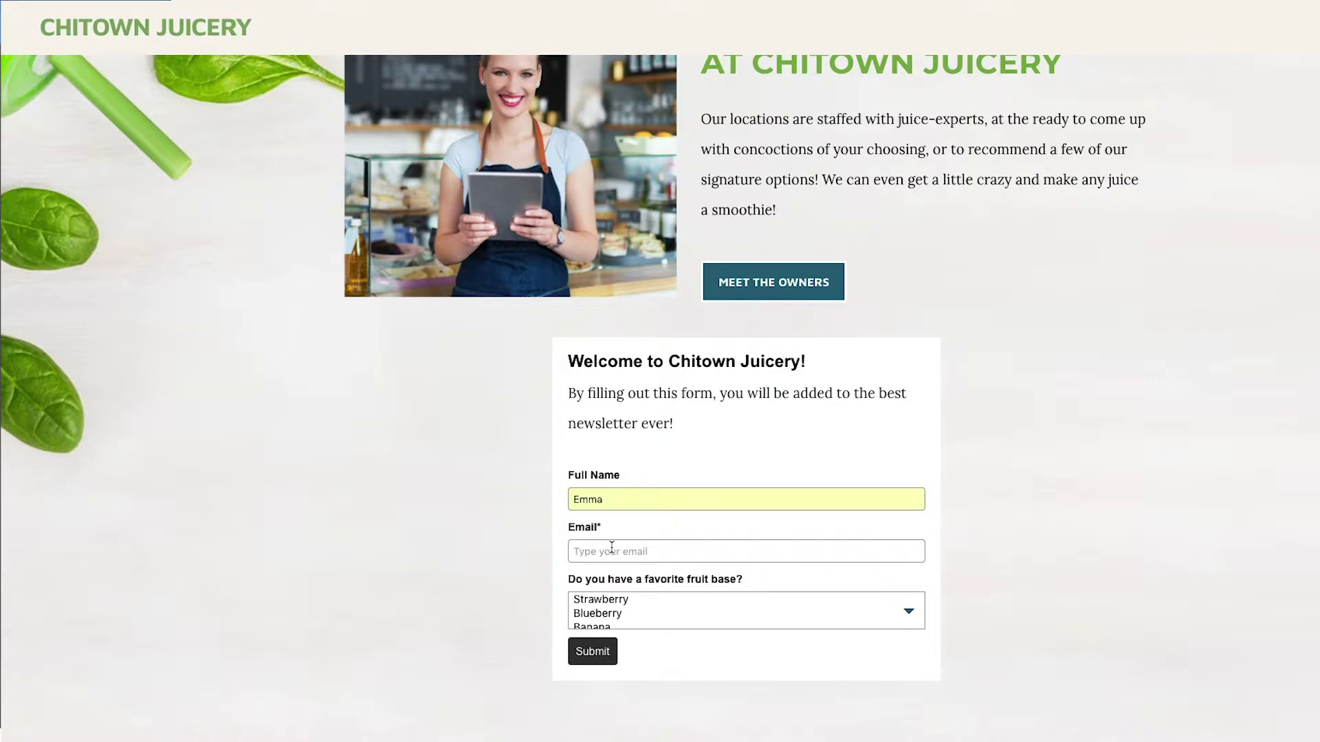
left_click(612, 549)
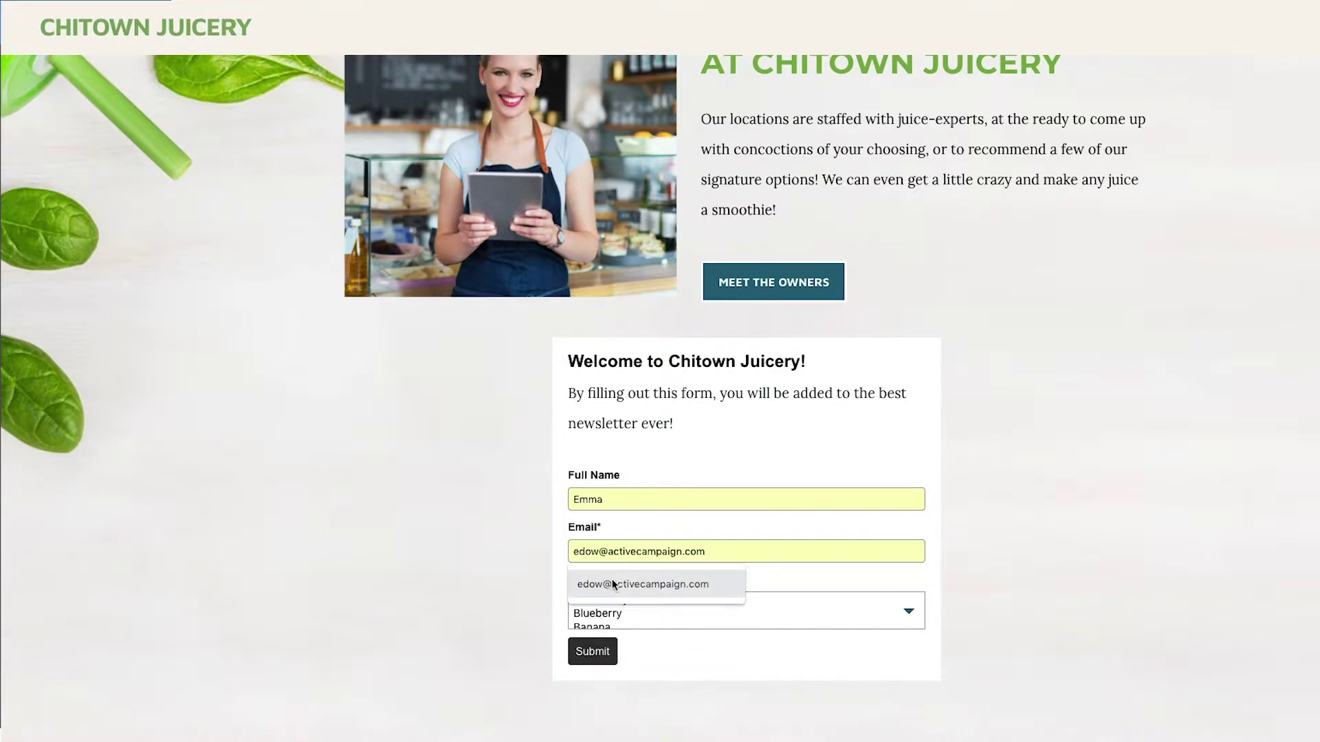
left_click(614, 585)
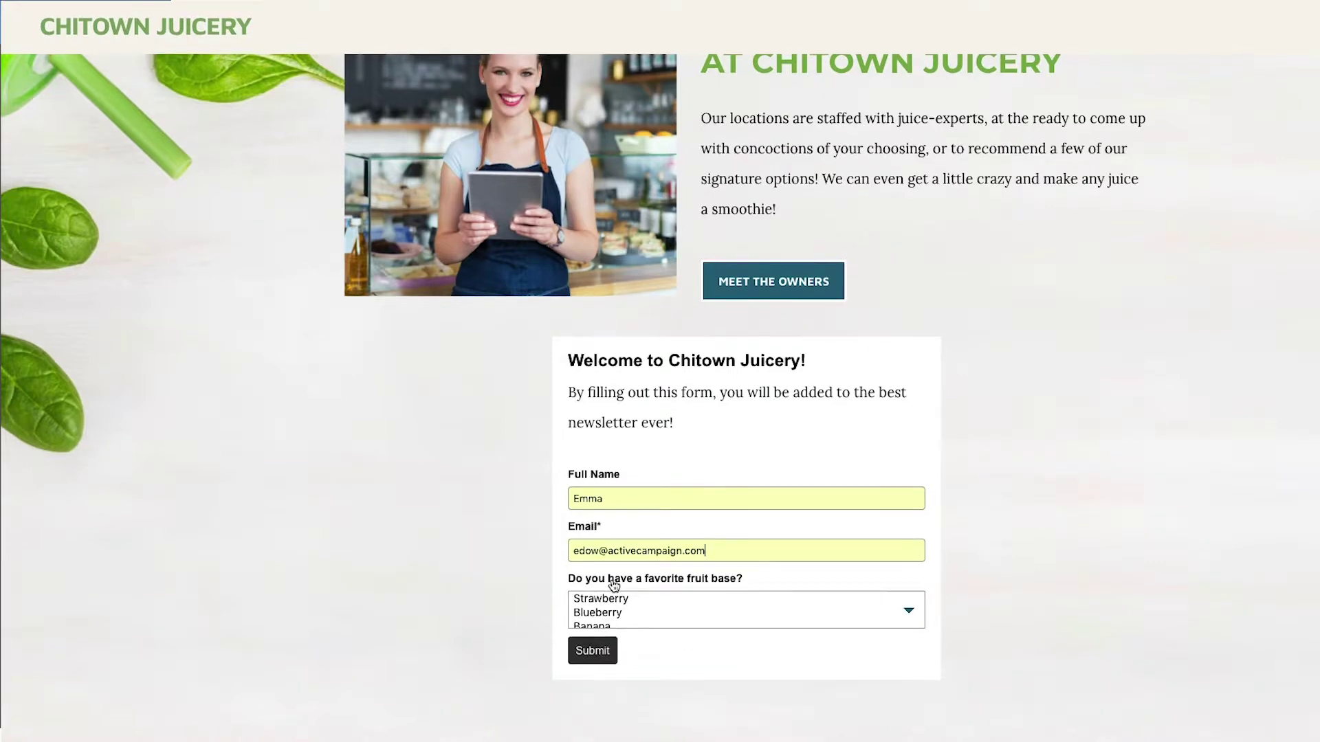
scroll(650, 616, "down", 2)
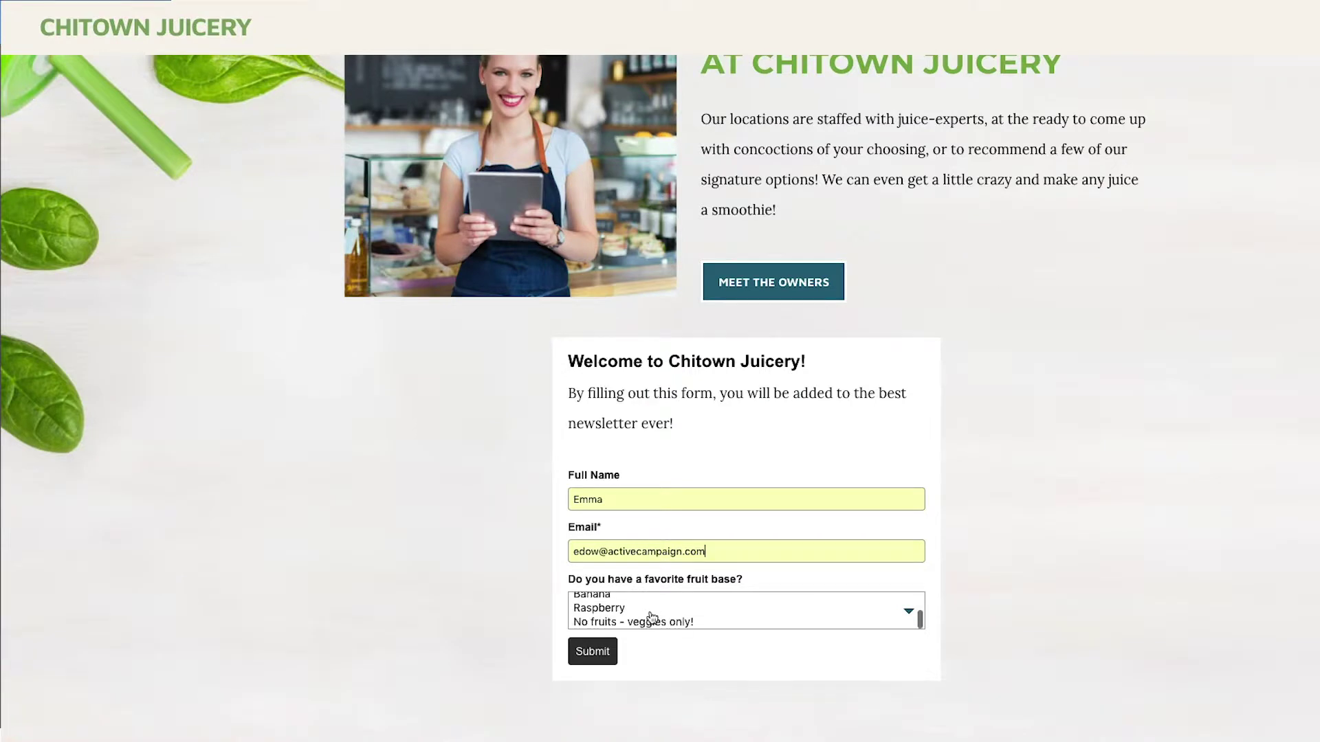
left_click(653, 626)
left_click(603, 653)
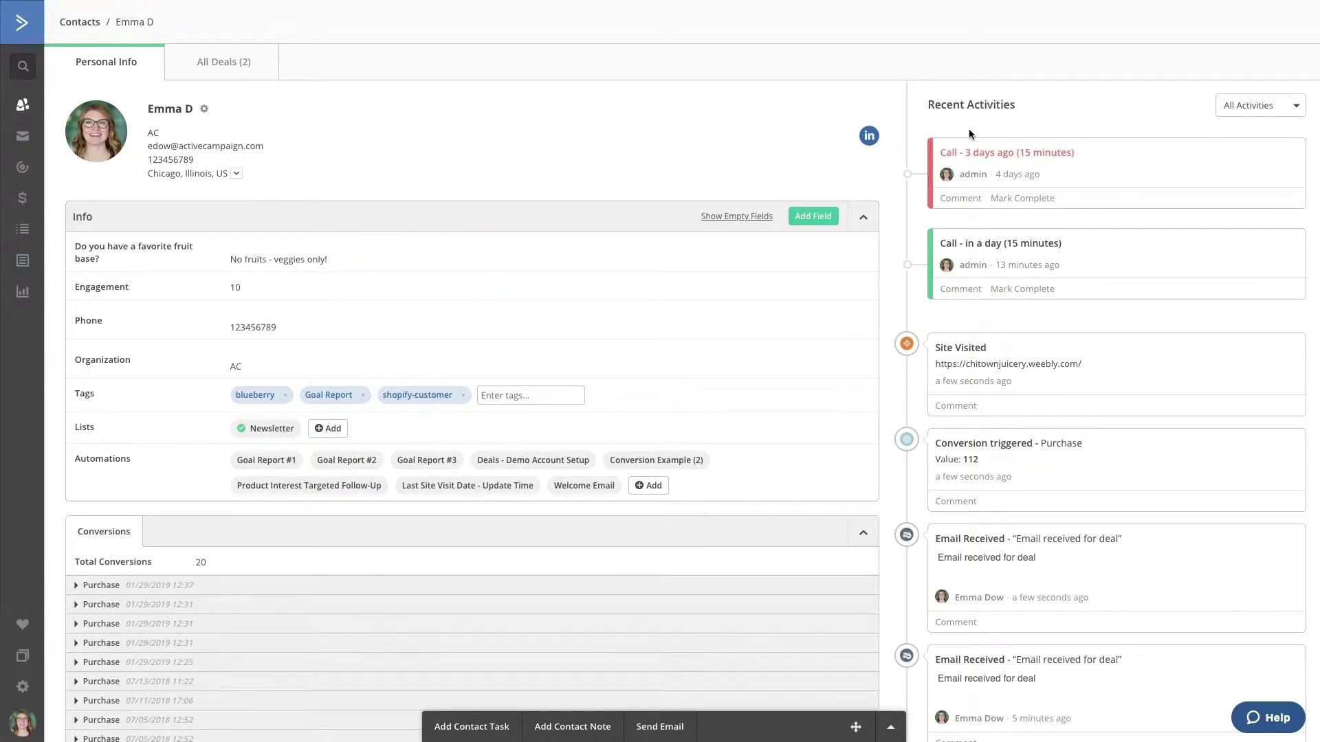
Step: Show the Recent Activities filter list, leaving All Activities selected
left_click(1233, 112)
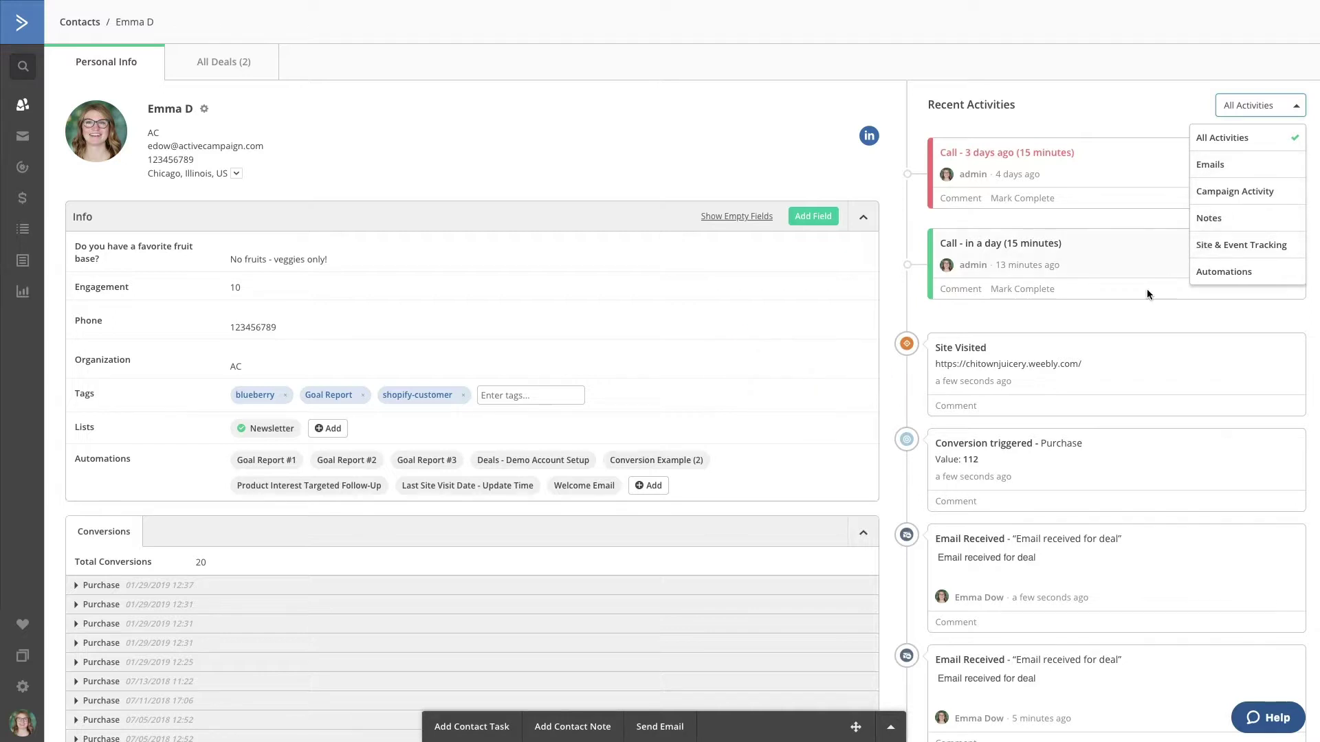
scroll(1120, 345, "down", 2)
scroll(1120, 344, "down", 2)
scroll(1120, 344, "down", 2)
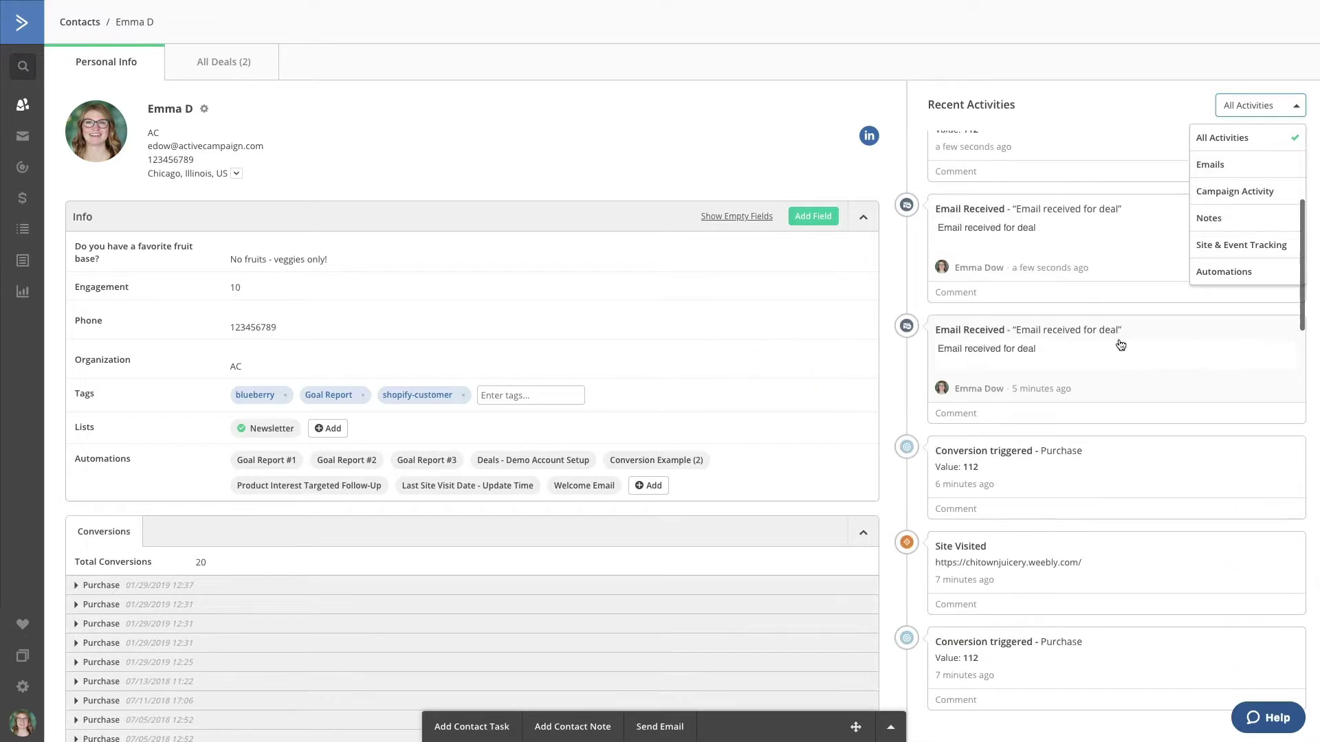
scroll(1120, 345, "down", 2)
scroll(1120, 345, "down", 2)
scroll(1120, 345, "down", 2)
scroll(1120, 345, "down", 2)
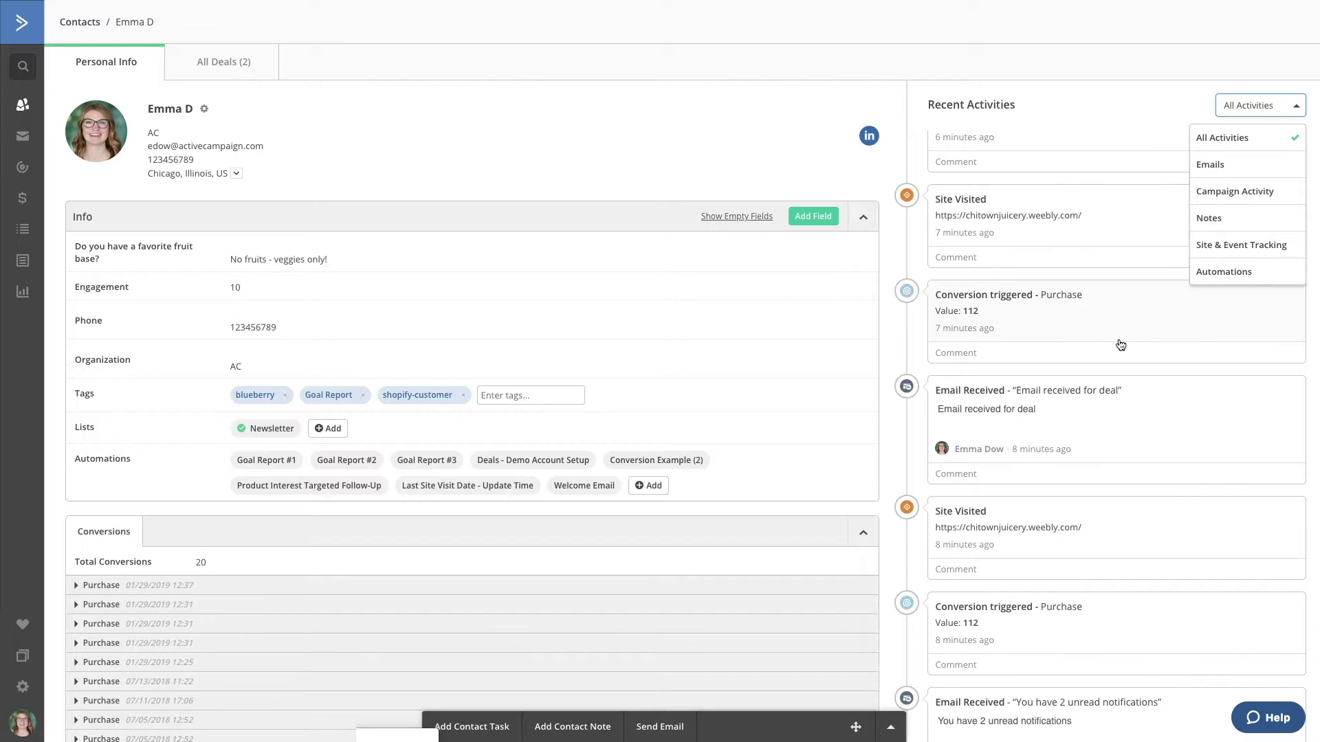
scroll(1120, 344, "down", 2)
scroll(1120, 345, "up", 3)
scroll(1120, 345, "up", 3)
scroll(1121, 365, "up", 1)
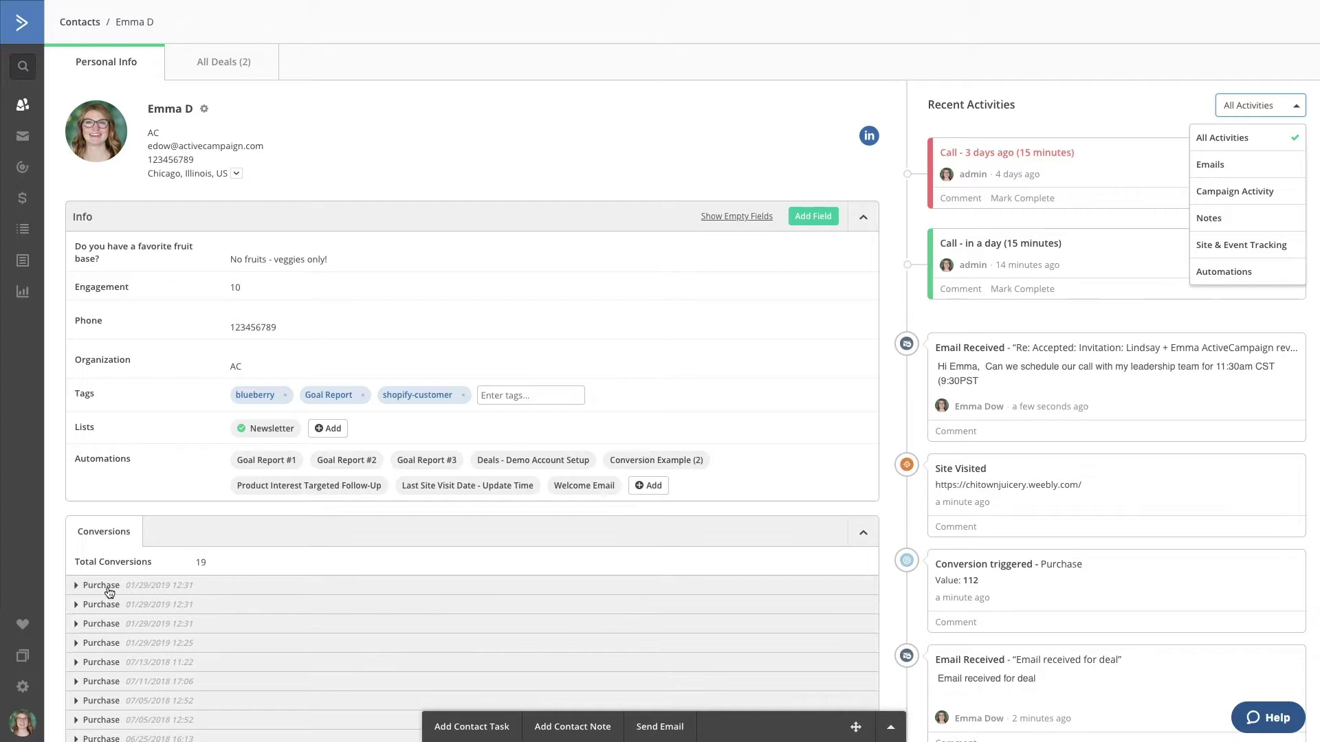
Step: Expand the first Purchase conversion and view its Instagram and Facebook touchpoint details
left_click(83, 586)
scroll(95, 592, "down", 2)
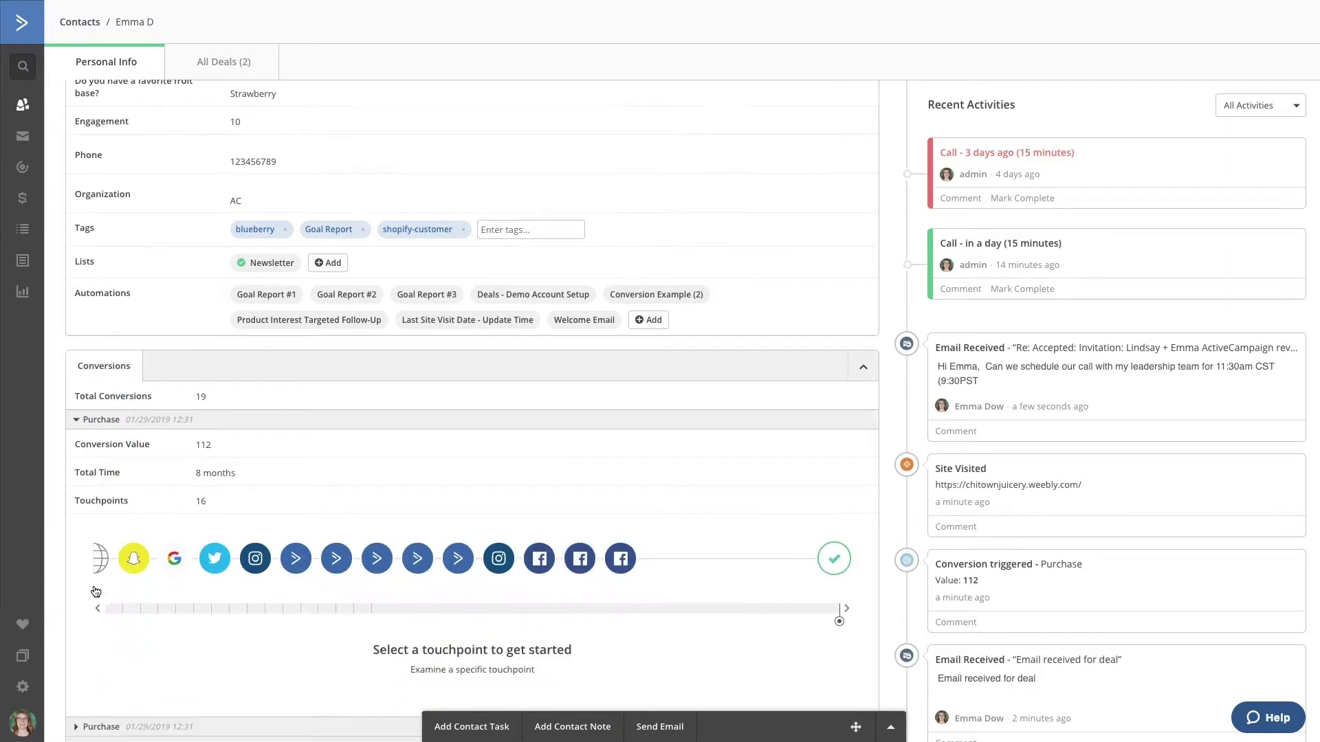
scroll(95, 593, "down", 1)
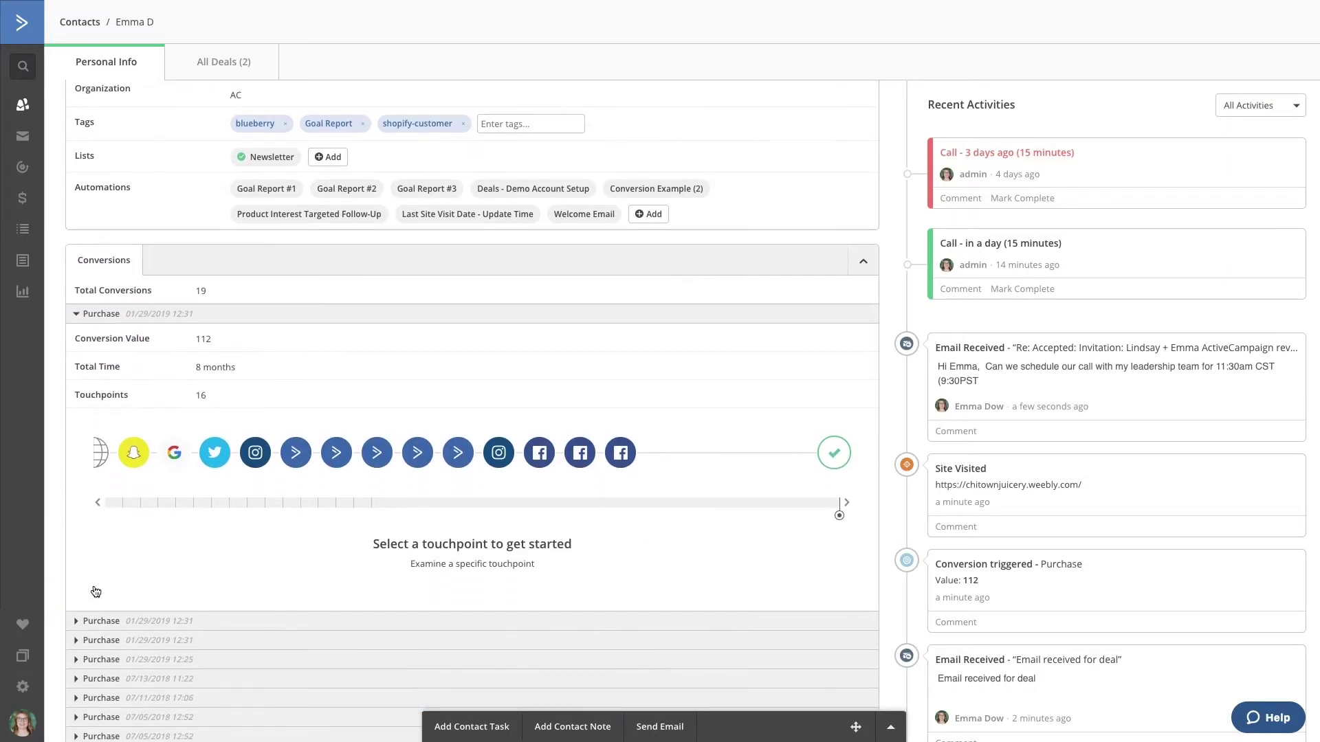
left_click(496, 461)
left_click(542, 455)
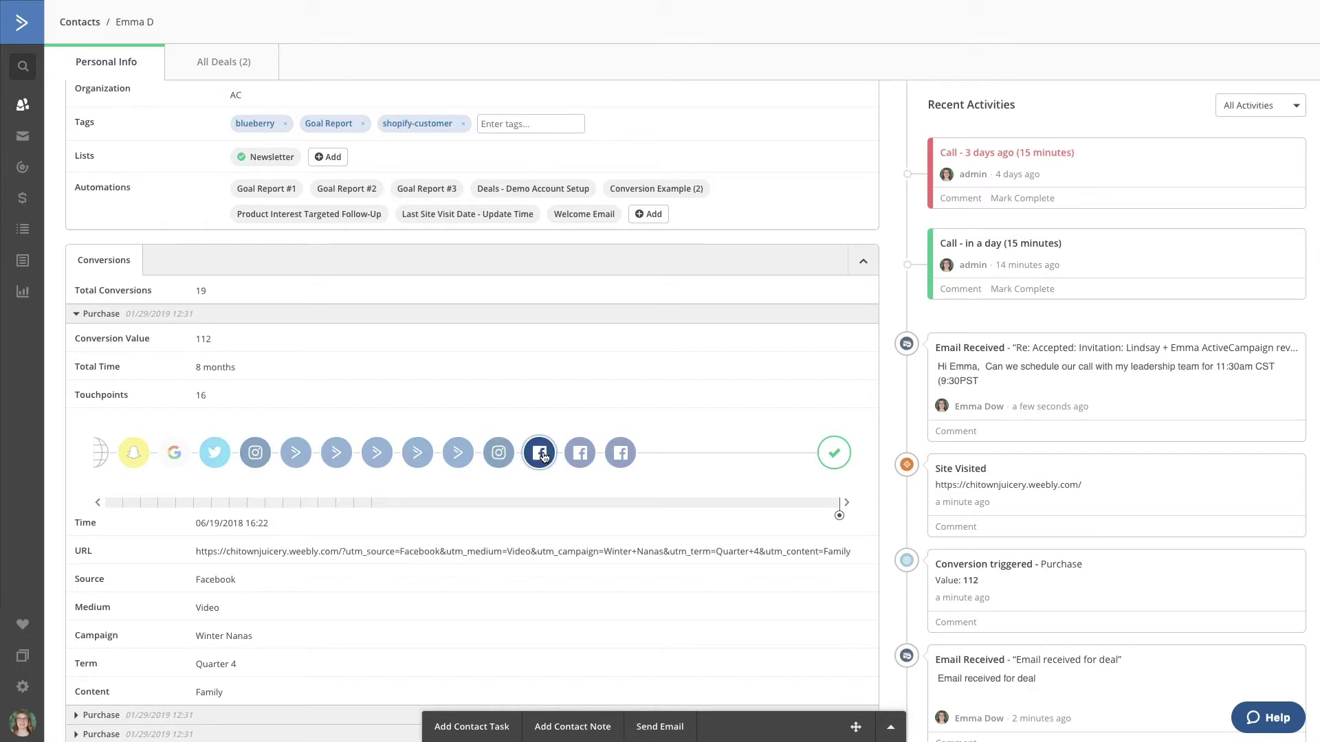
left_click(623, 461)
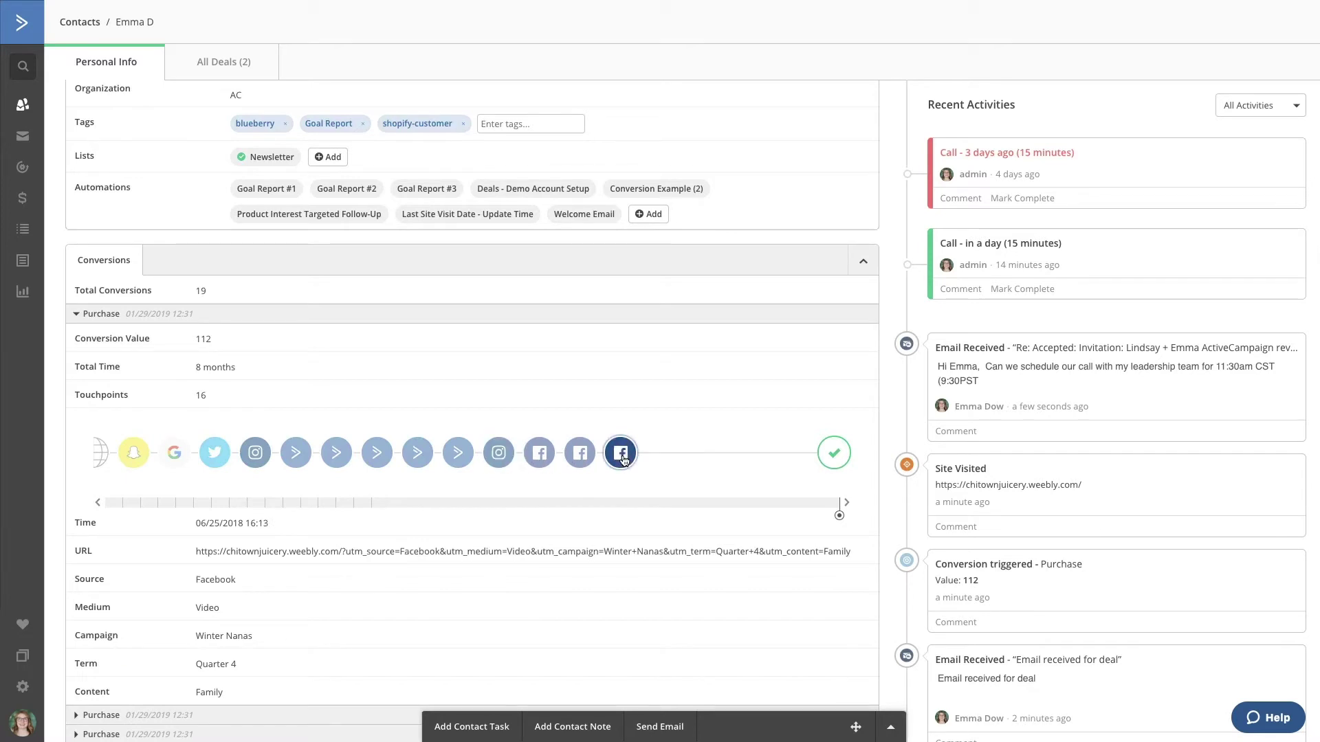